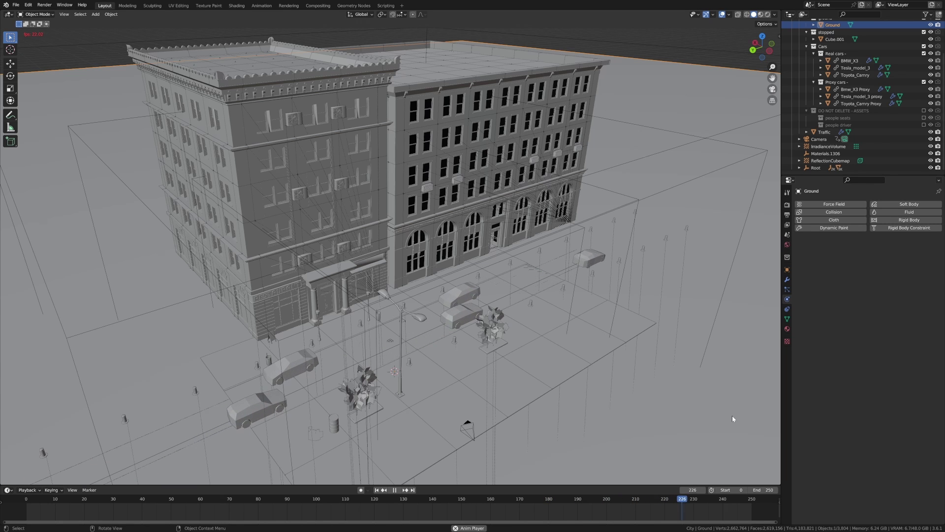
middle_click_drag(651, 431, 626, 126)
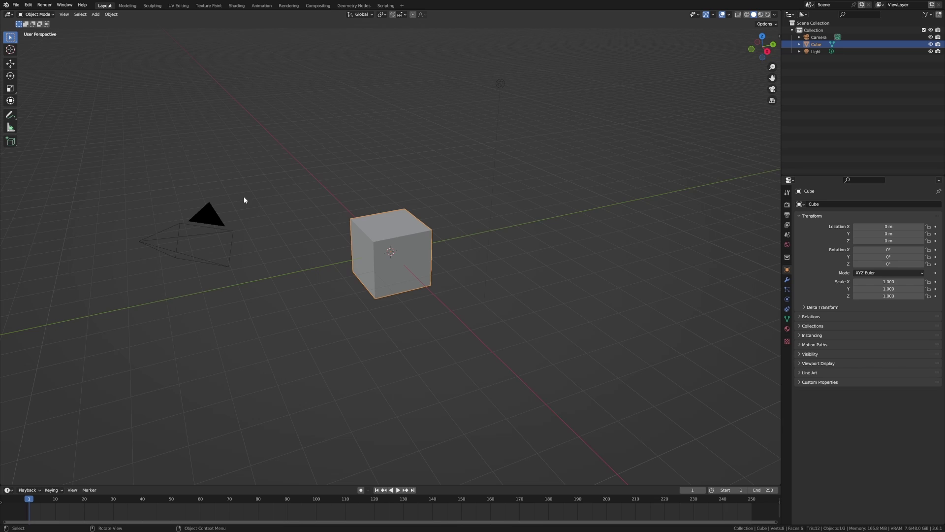
Append the City collection from Procedural traffic V1.blend and exclude its DO NOT DELETE - ASSETS collection from the view layer
left_click(302, 136)
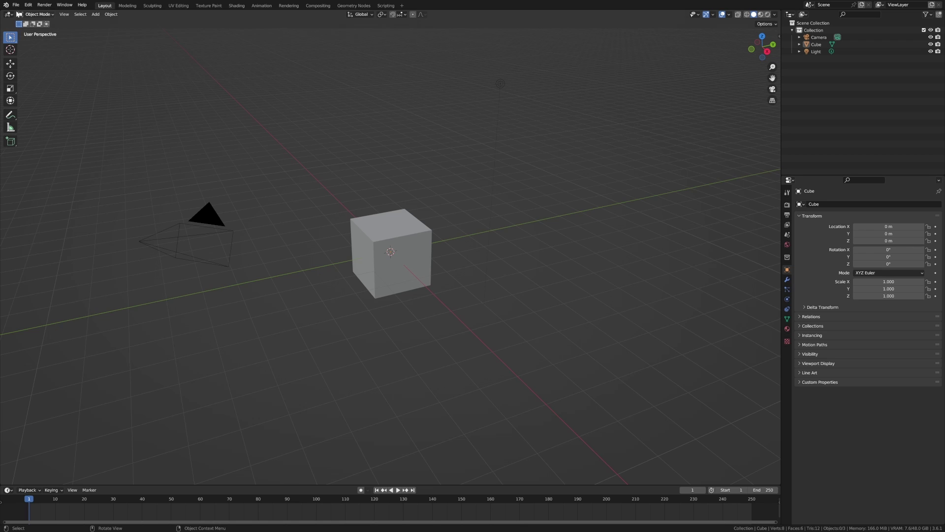
left_click(16, 4)
left_click(44, 83)
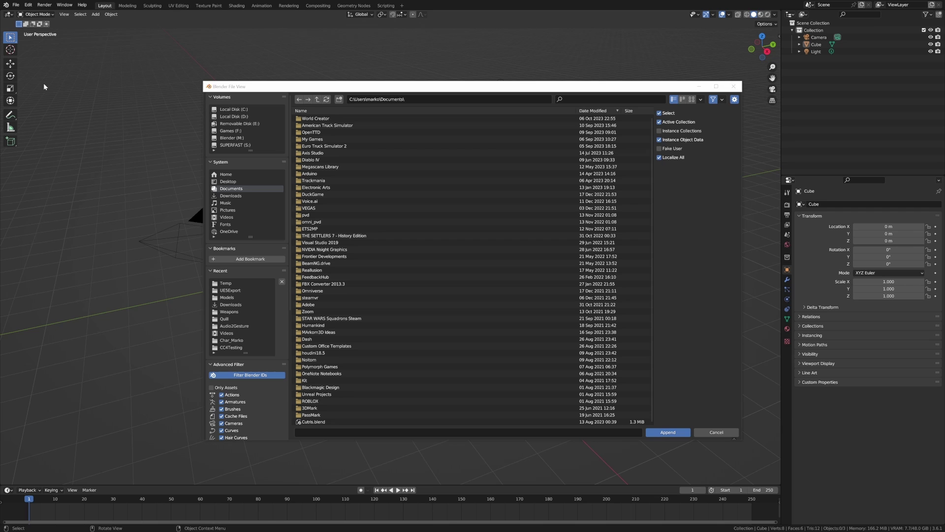
left_click(259, 297)
key("BackSpace")
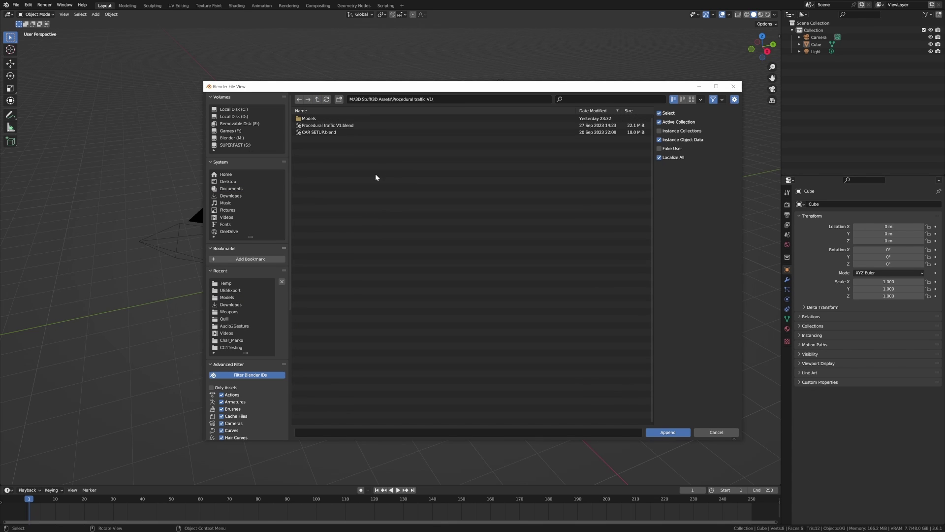
double_click(354, 126)
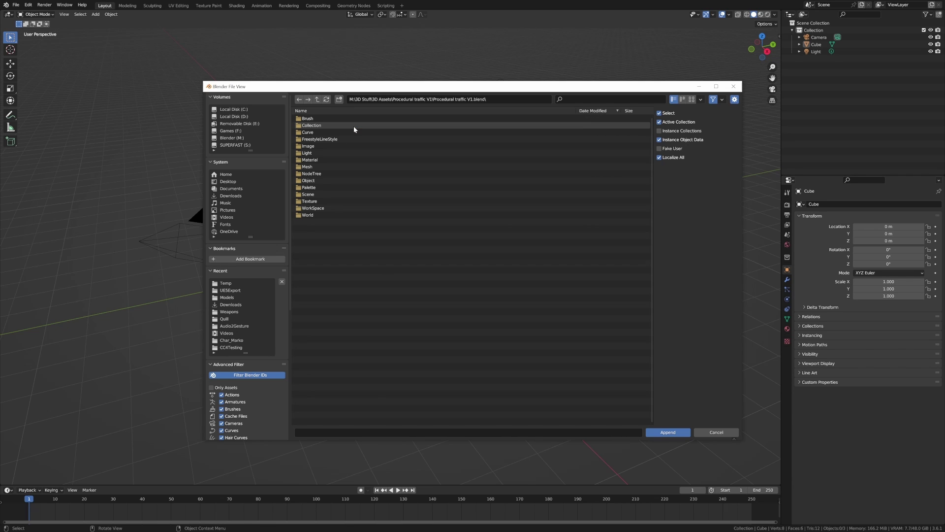
double_click(354, 126)
left_click(338, 125)
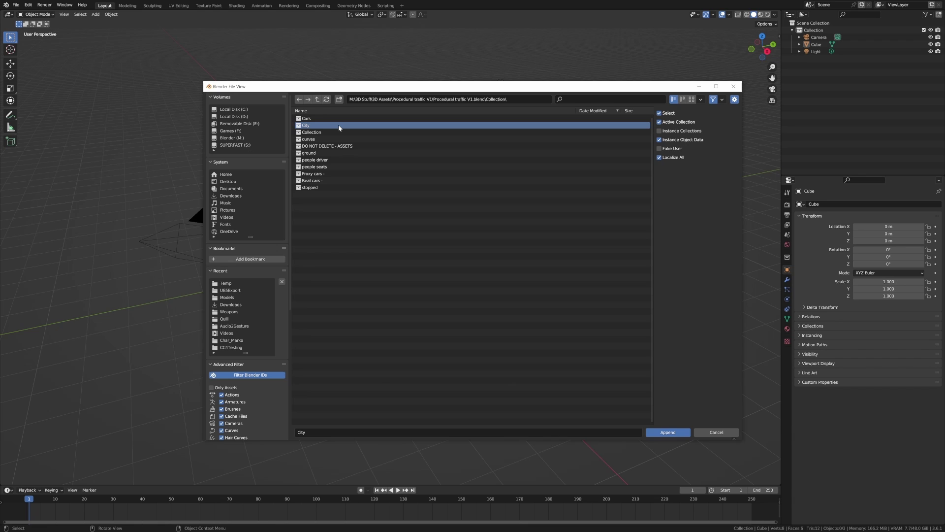
left_click(677, 433)
scroll(862, 130, "down", 3)
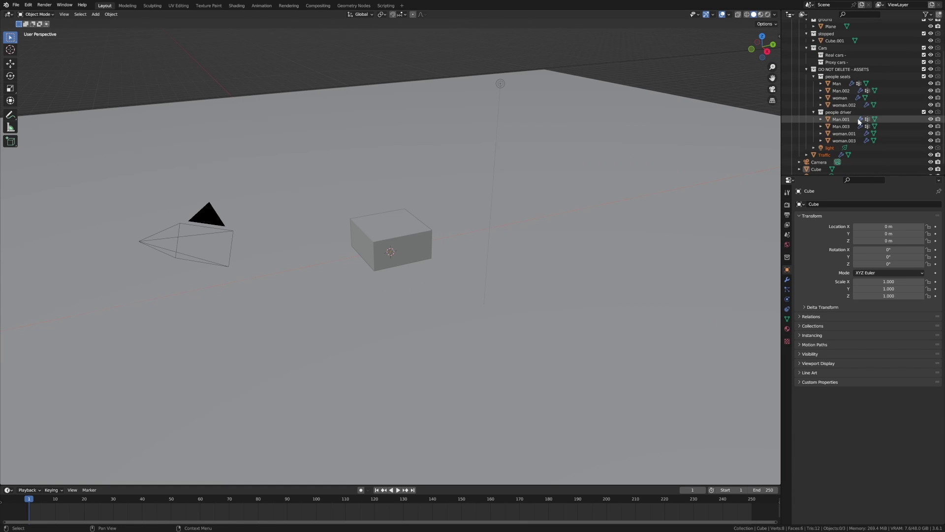
left_click(924, 69)
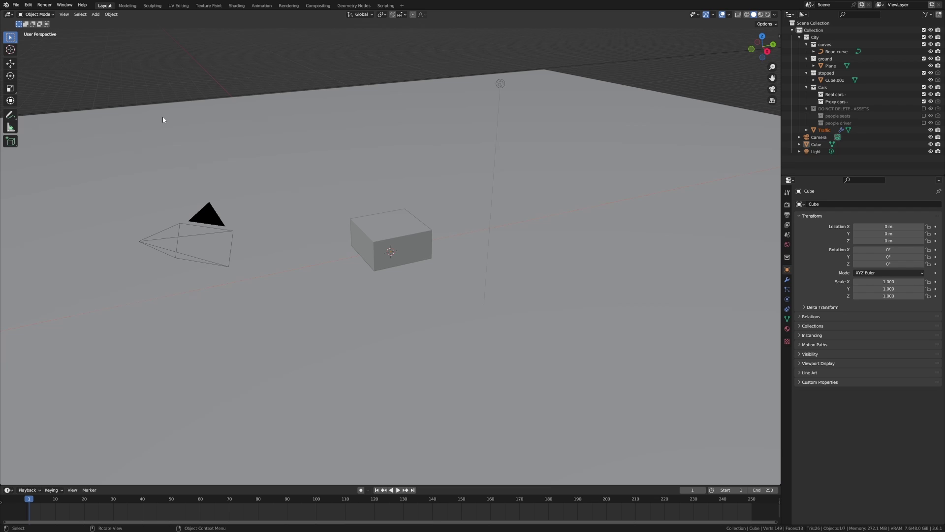
Check that the Procedural traffic V1 Models folder is registered as an asset library, and save the preferences
left_click(28, 5)
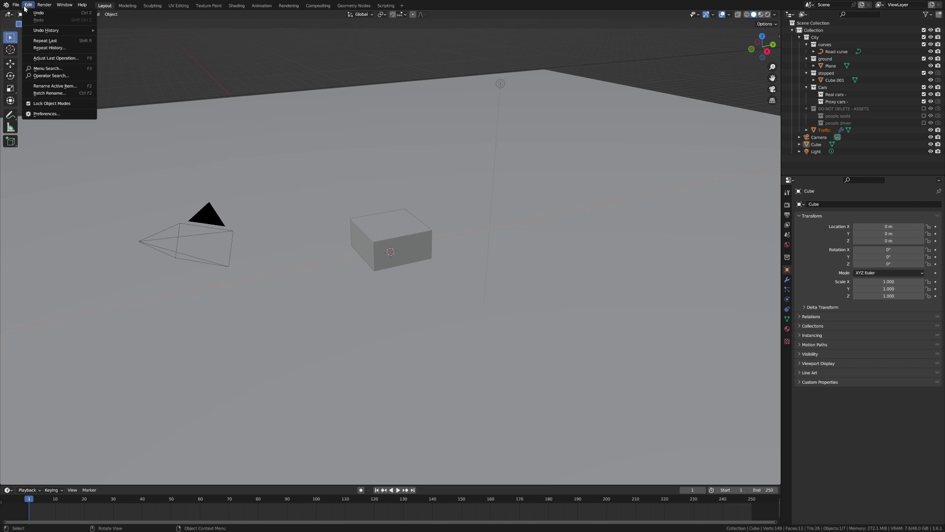
left_click(47, 112)
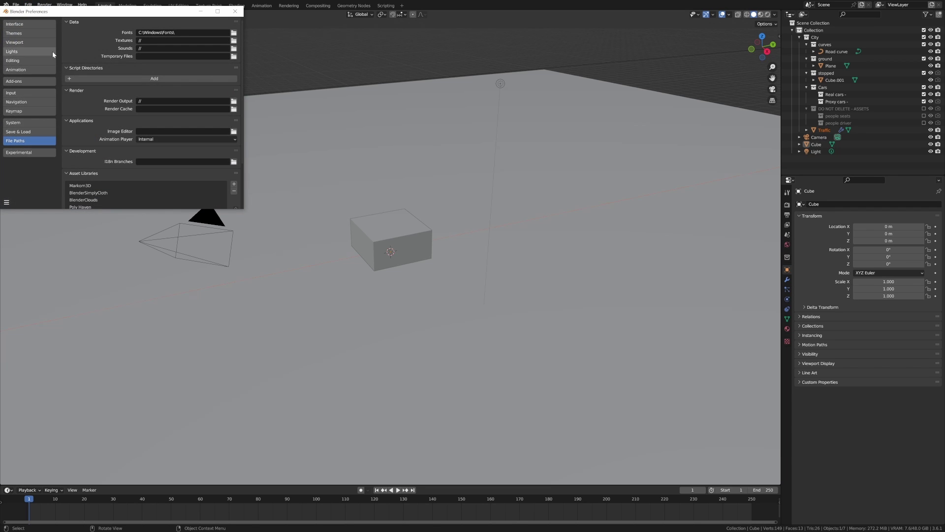
scroll(123, 148, "down", 3)
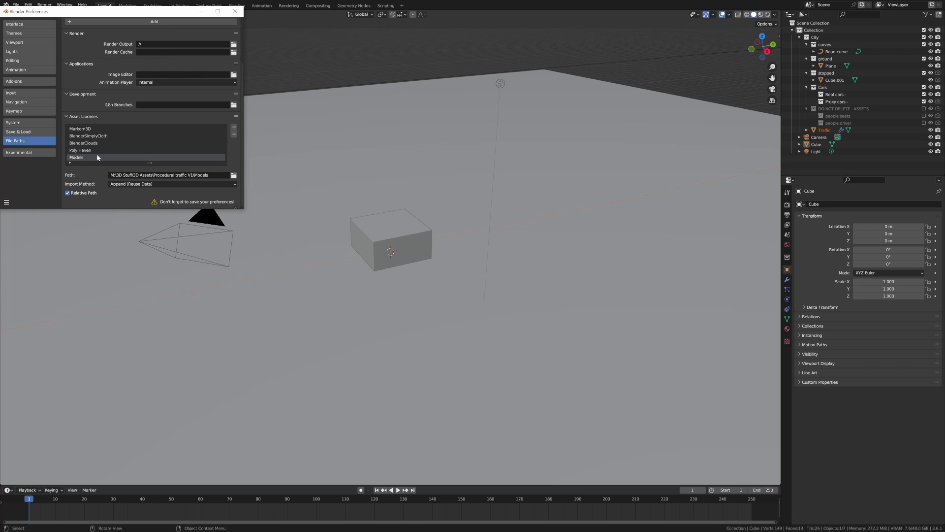
left_click(11, 203)
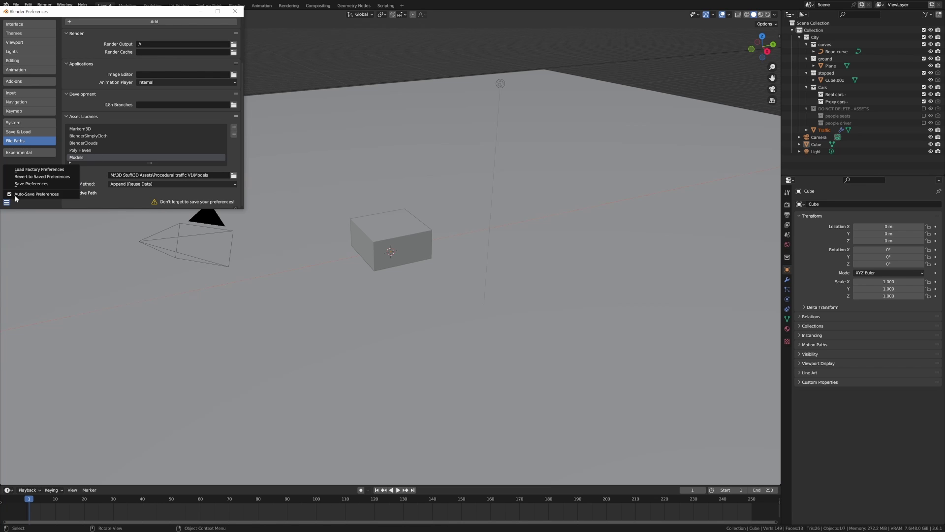
left_click(29, 185)
left_click(235, 10)
Split the 3D viewport, turn one part into an Asset Browser, and show the Traffic catalog after looking through Traffic Signs
left_click_drag(285, 9, 285, 12)
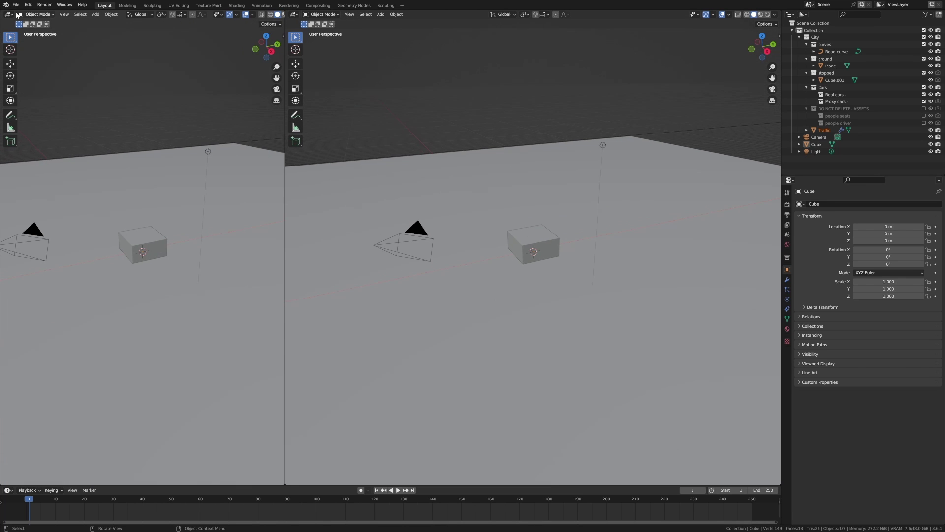
left_click(8, 14)
left_click(233, 60)
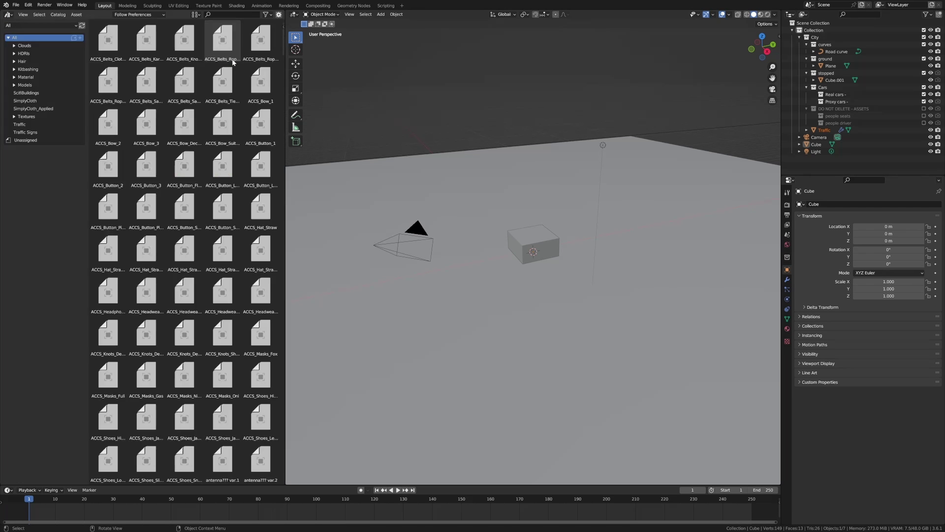
left_click(44, 125)
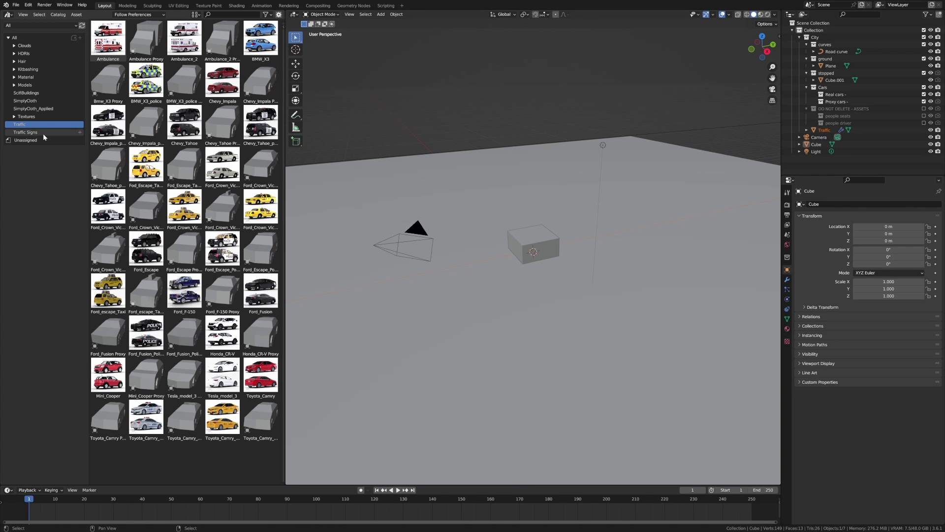
left_click(43, 132)
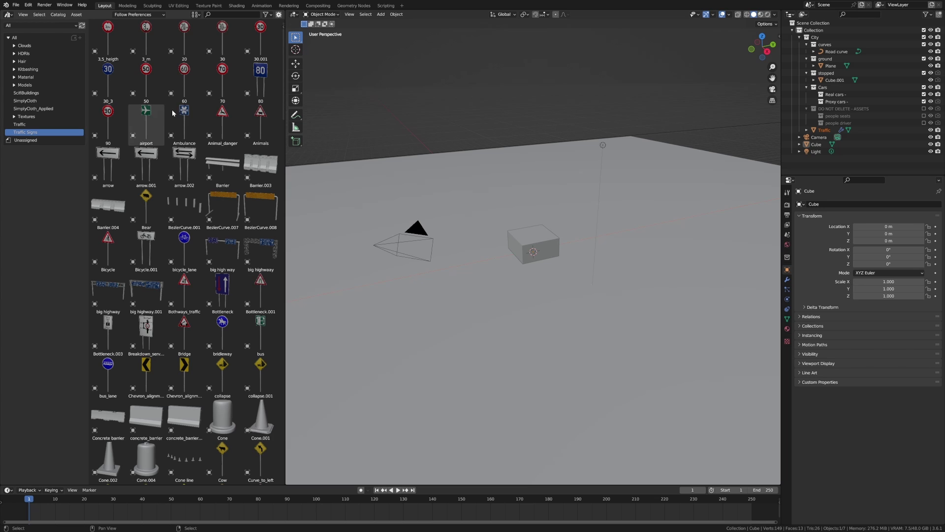
scroll(176, 110, "down", 10)
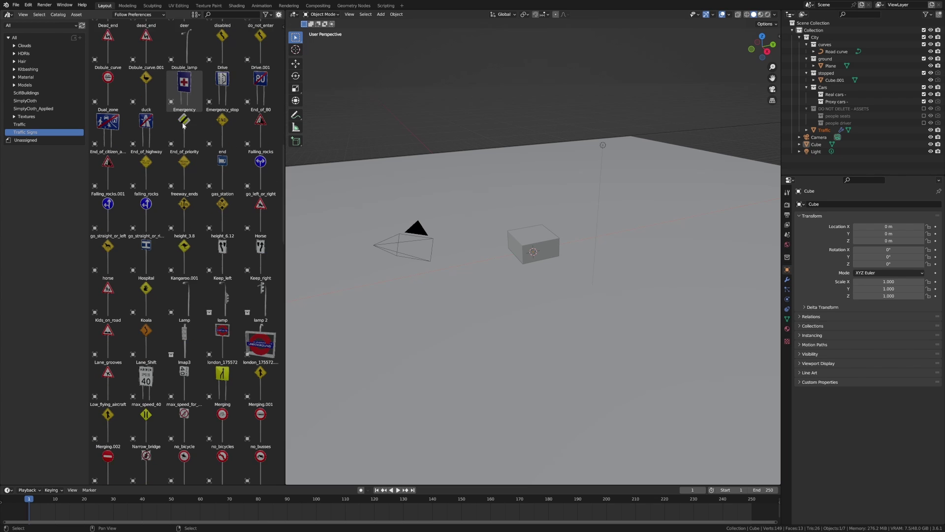
left_click(19, 124)
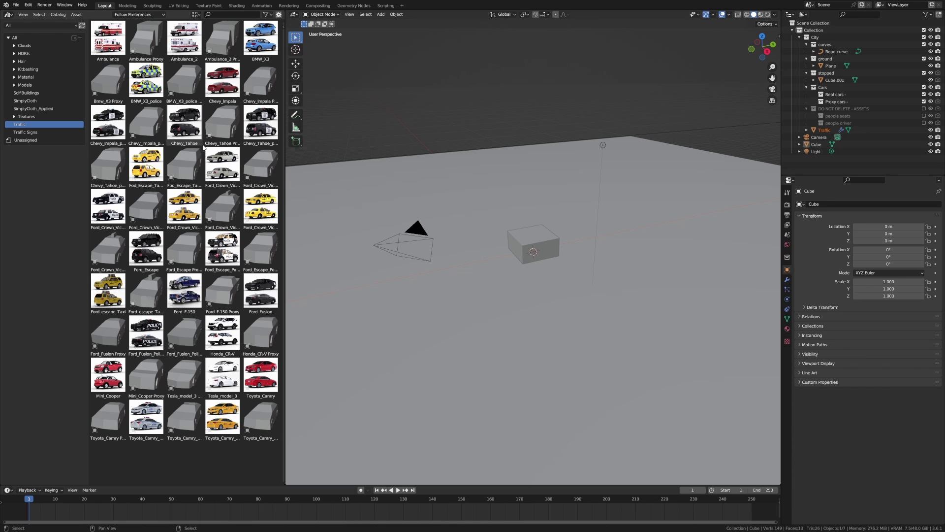
Set the asset import method to Link and add the Ford_F-150 asset to the Real cars collection
left_click(179, 300)
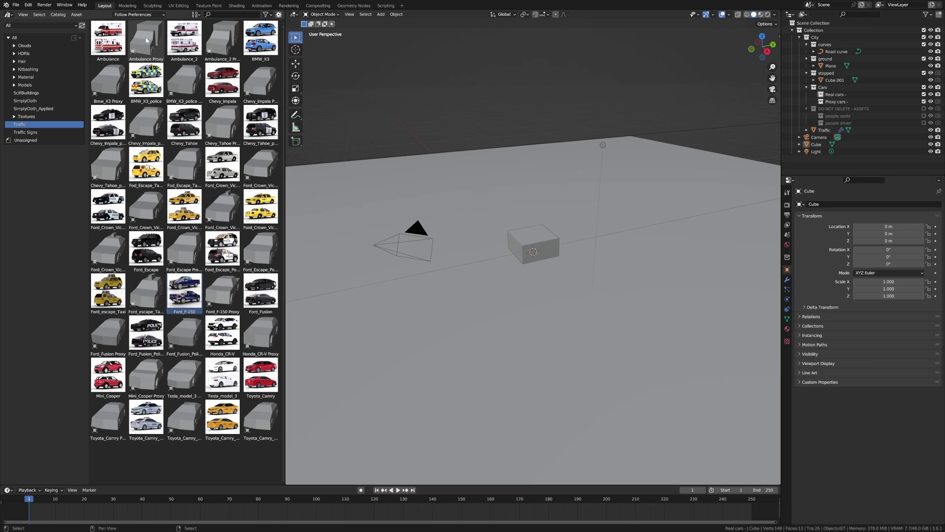
left_click(150, 17)
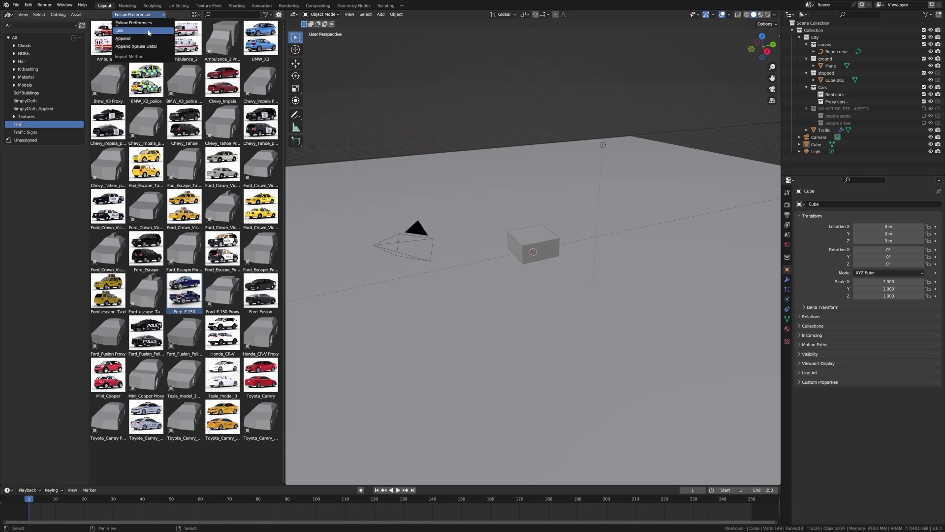
left_click(149, 33)
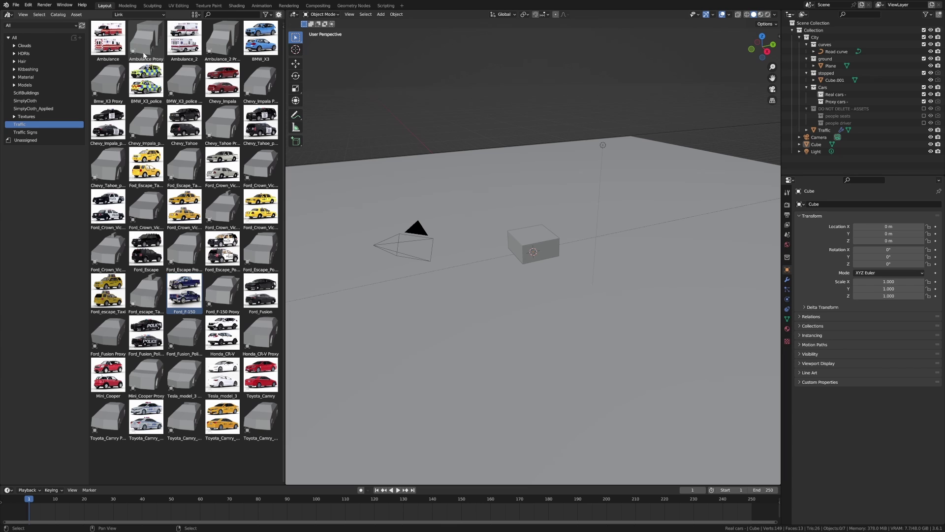
left_click_drag(184, 291, 454, 308)
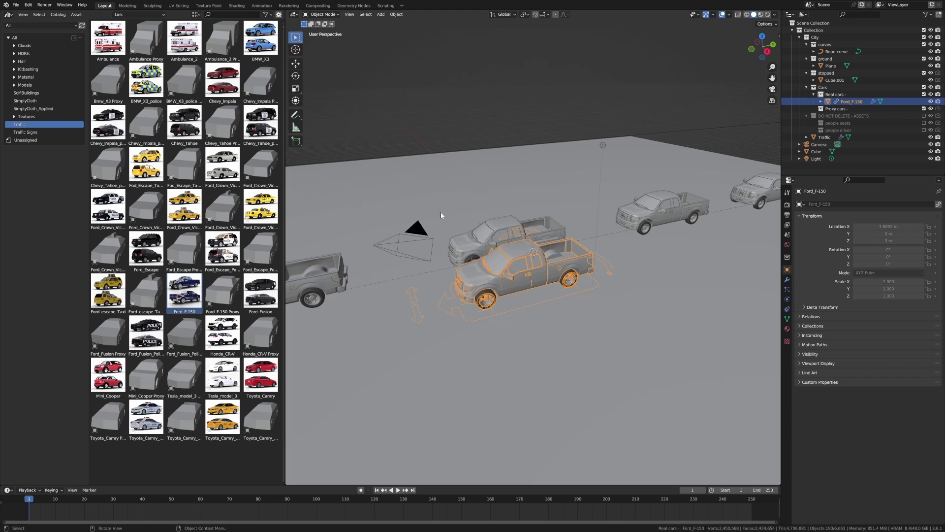
Link the Ford_F-150 Proxy asset into the scene and move it to the Proxy cars collection
scroll(598, 246, "down", 3)
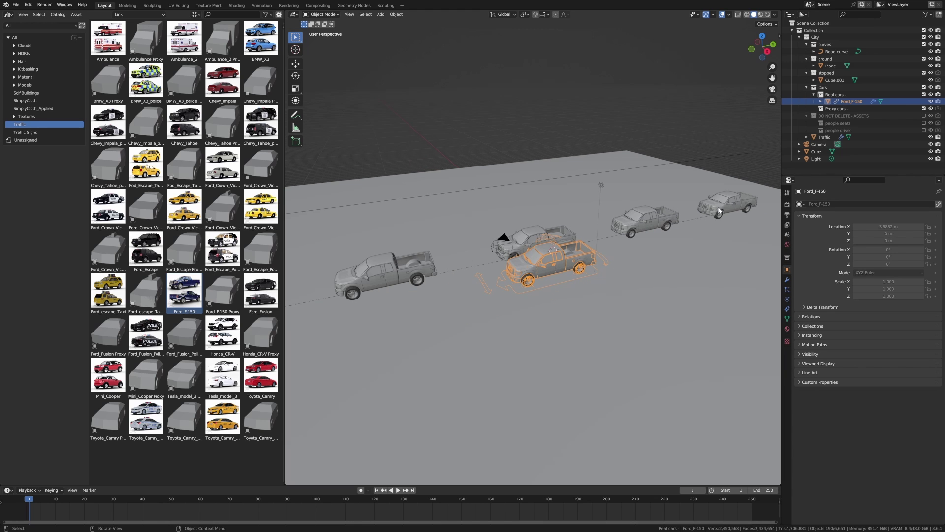
scroll(440, 264, "down", 3)
scroll(370, 284, "up", 3)
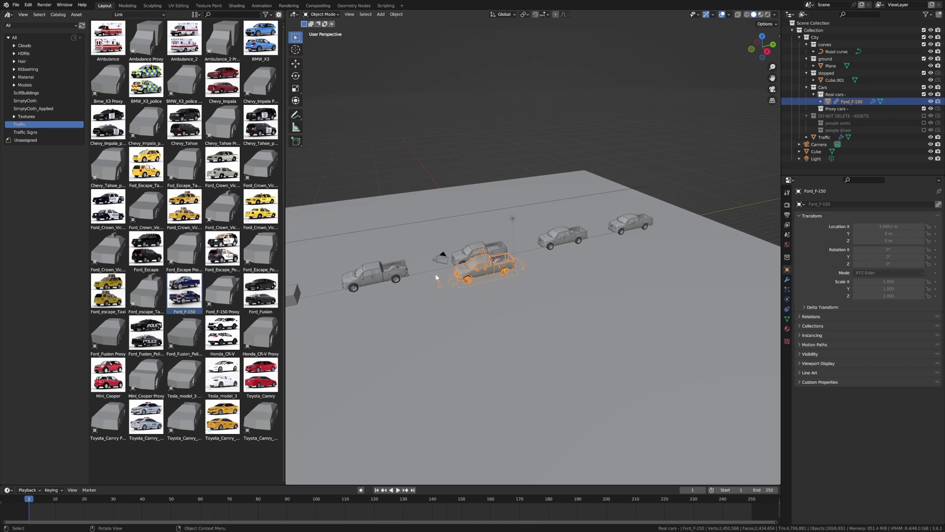
left_click_drag(222, 290, 512, 324)
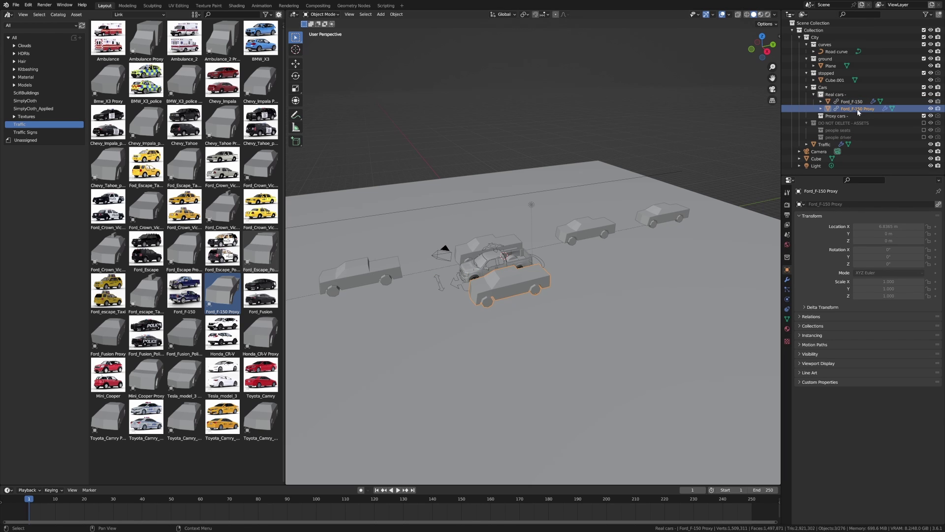
left_click_drag(857, 108, 863, 116)
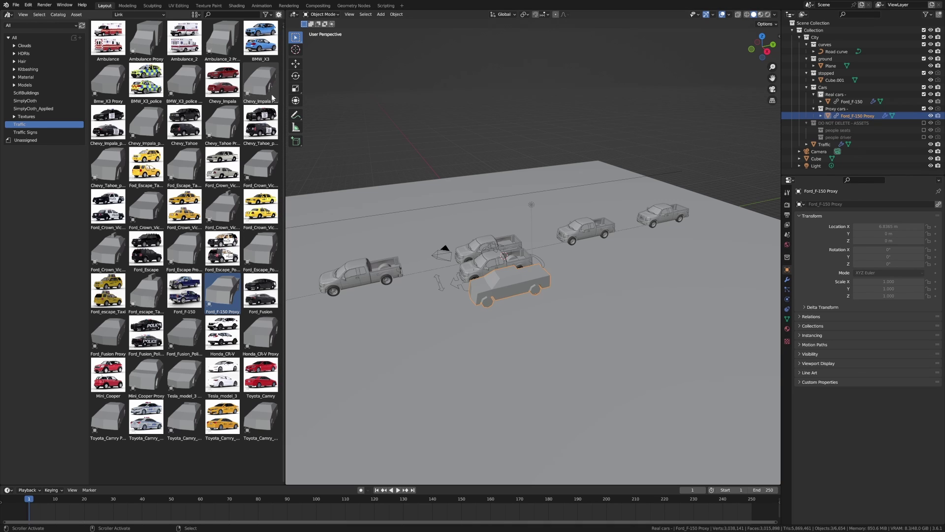
Link the BMW_X3 and Bmw_X3 Proxy assets into the scene and move the proxy to the Proxy cars collection
left_click_drag(259, 38, 333, 39)
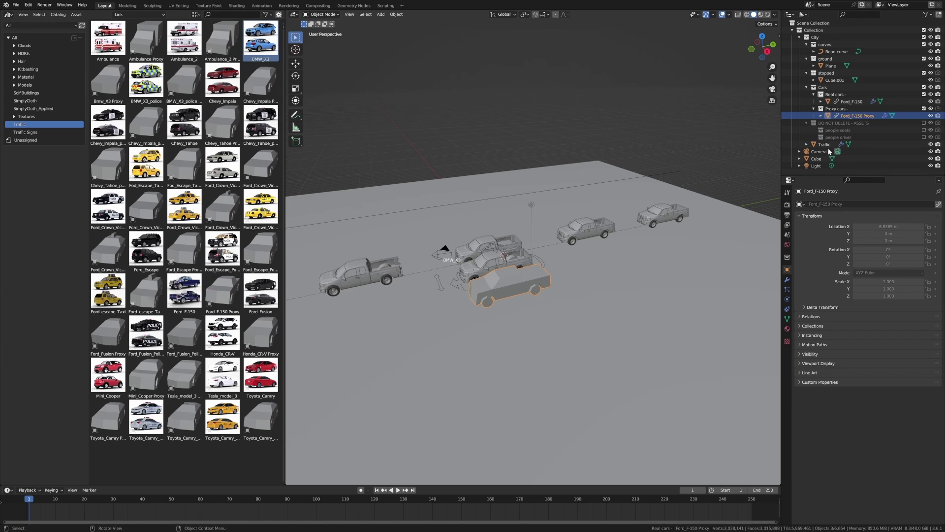
left_click_drag(108, 81, 375, 137)
left_click_drag(460, 306, 460, 306)
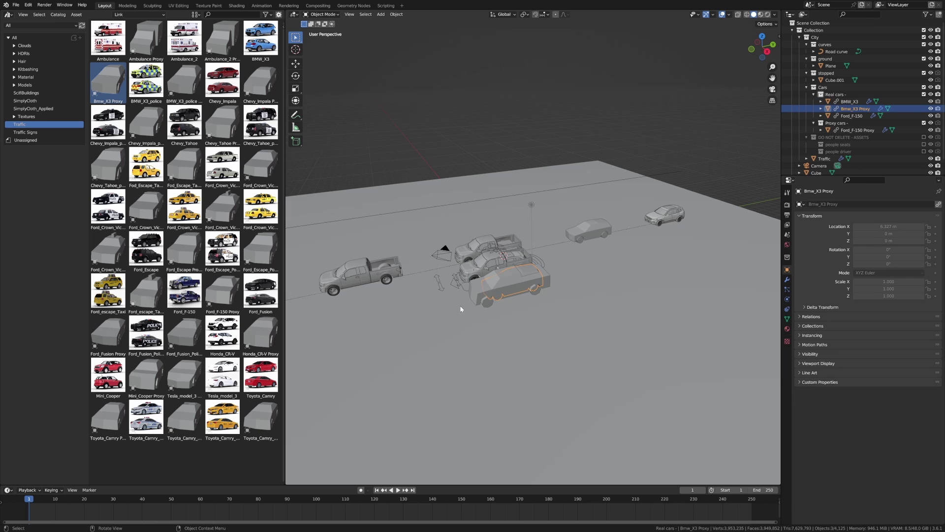
left_click_drag(855, 109, 852, 126)
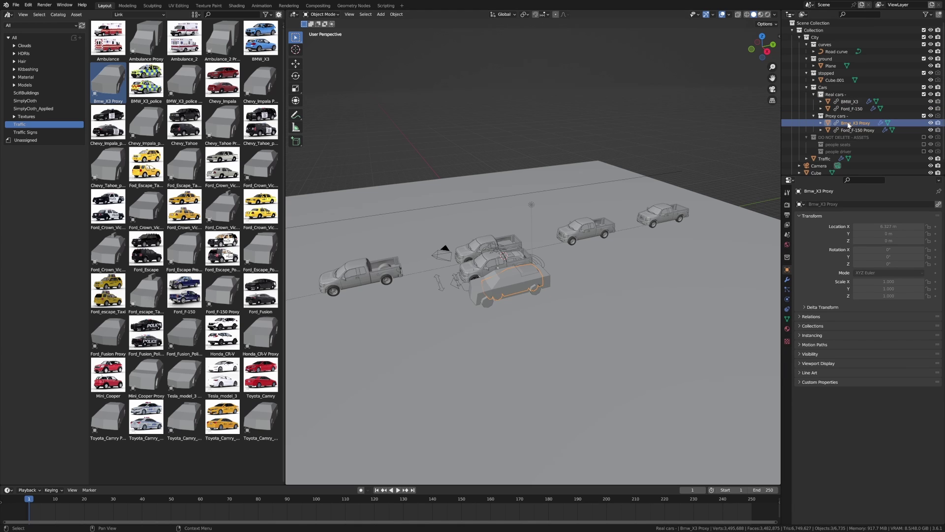
Enable Fast preview in the Traffic object's geometry nodes modifier
scroll(884, 147, "down", 1)
left_click(824, 147)
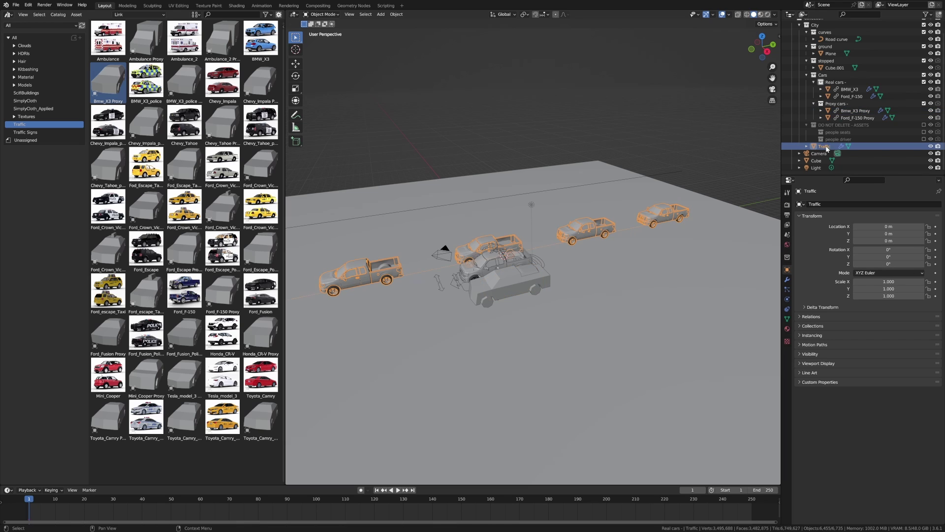
left_click(787, 279)
scroll(812, 271, "down", 2)
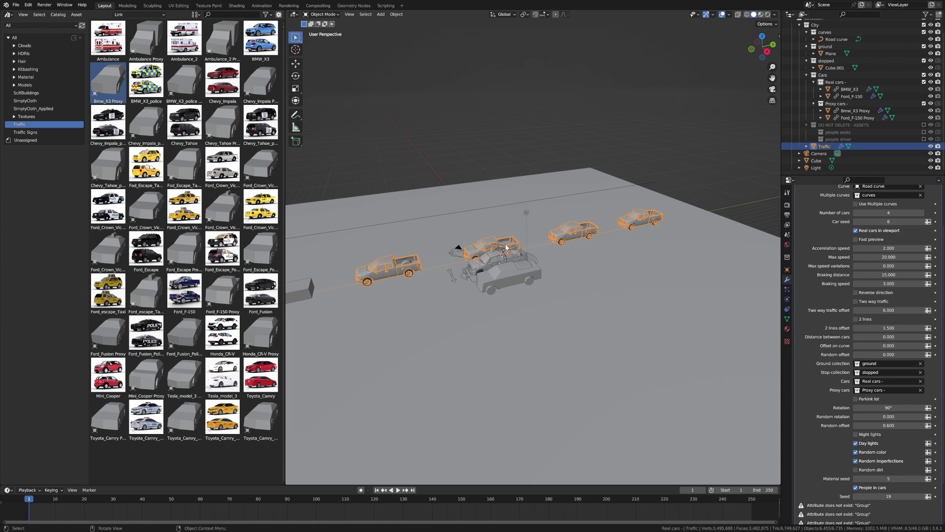
scroll(841, 286, "up", 2)
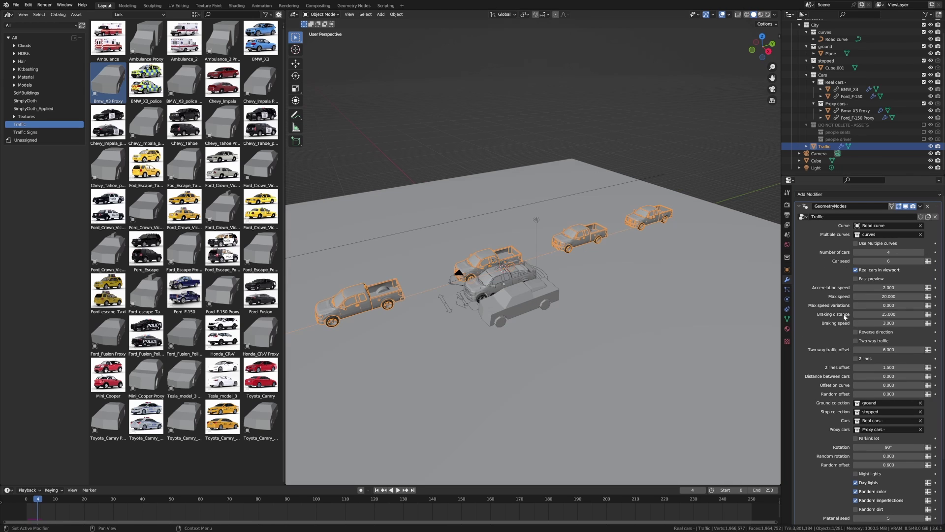
left_click(855, 278)
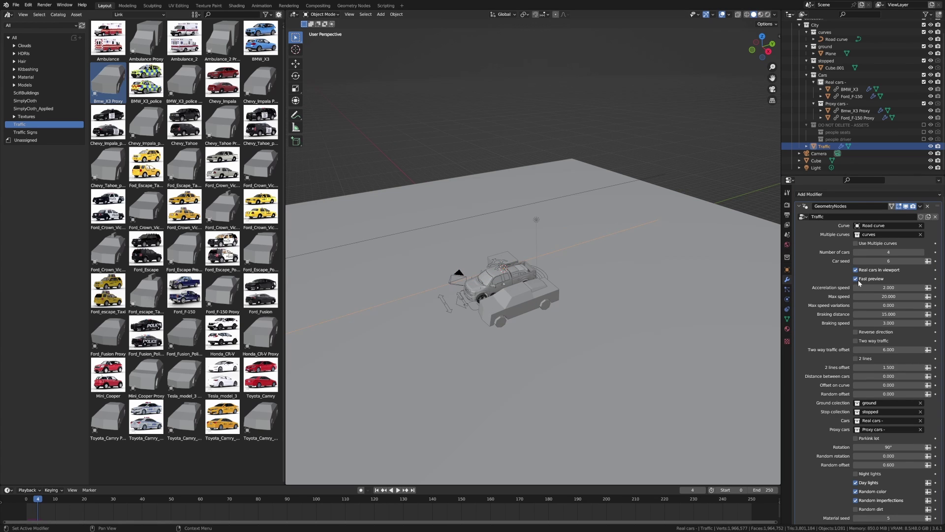
Delete the default cube at the center of the scene
middle_click_drag(524, 294, 499, 264)
left_click(500, 264)
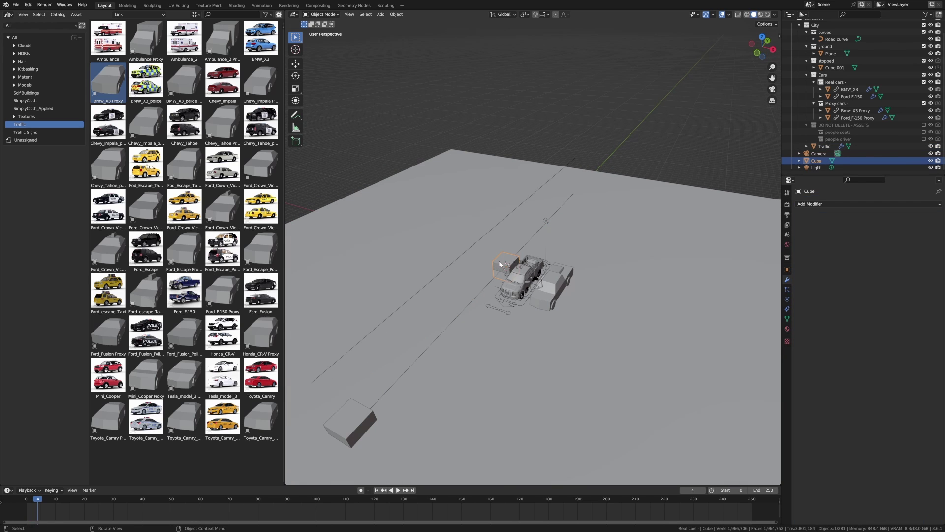
key("x")
Select the stop cube, play the animation from the first frame, and stop playback with the Traffic object selected
left_click(353, 427)
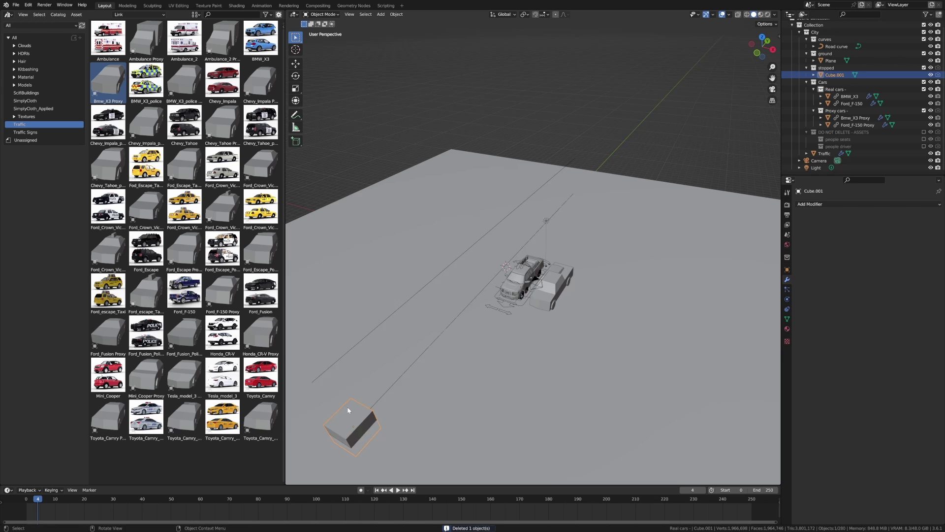
middle_click_drag(353, 426, 398, 360, "shift")
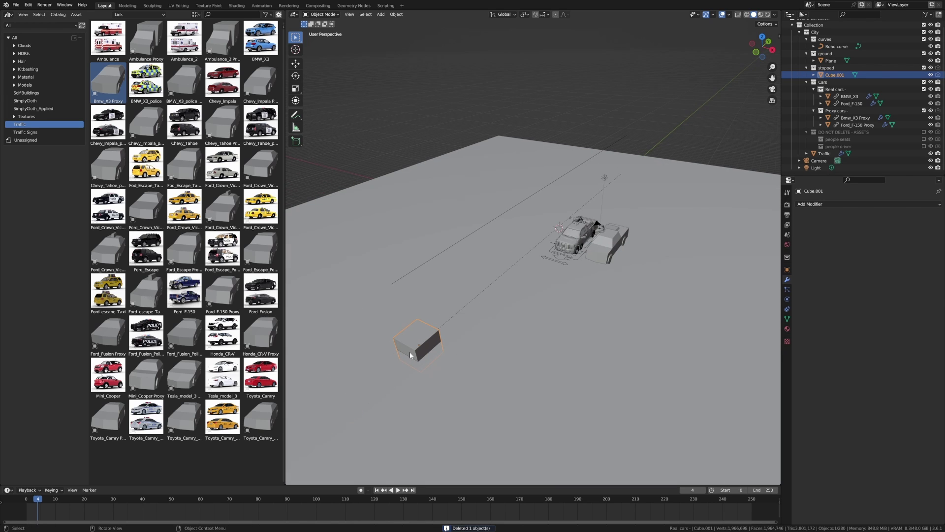
left_click(377, 490)
left_click(398, 490)
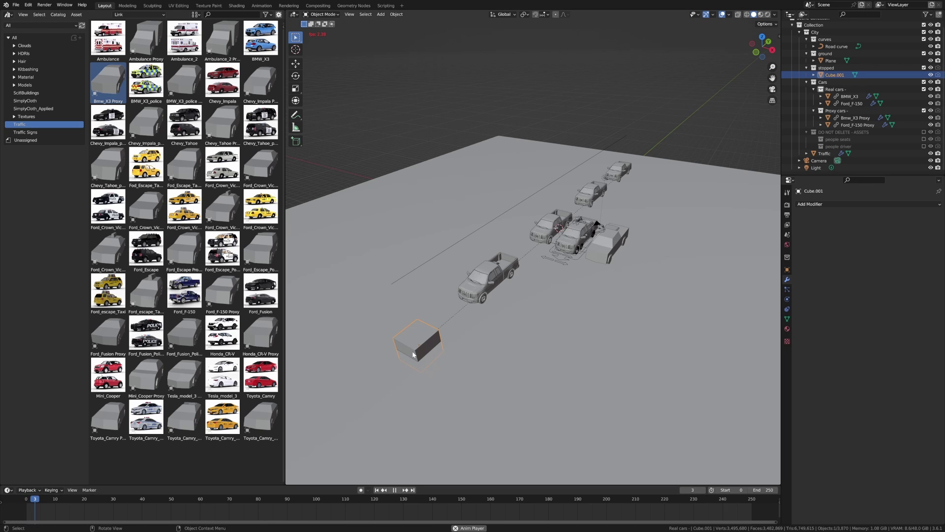
left_click(487, 282)
key("space")
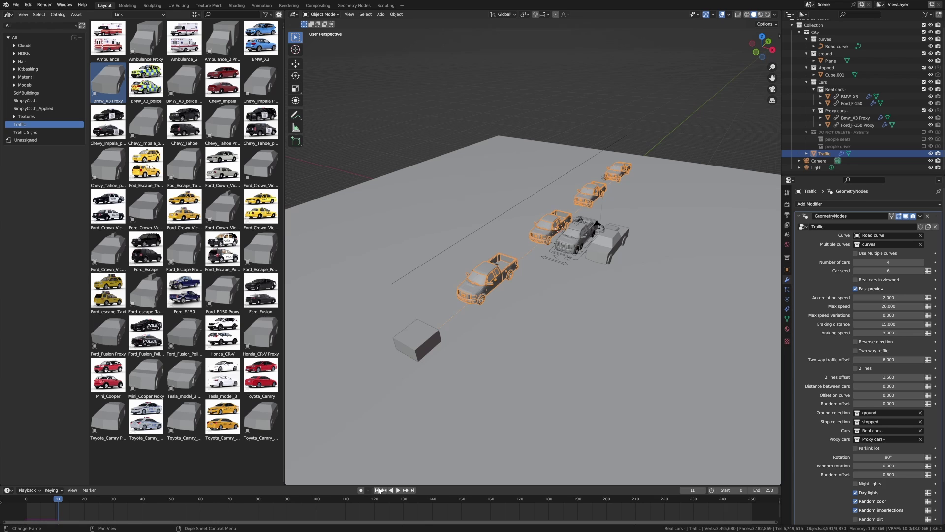
Replay the traffic animation from the first frame and move the stop cube on the road while it plays
left_click(377, 489)
left_click(398, 489)
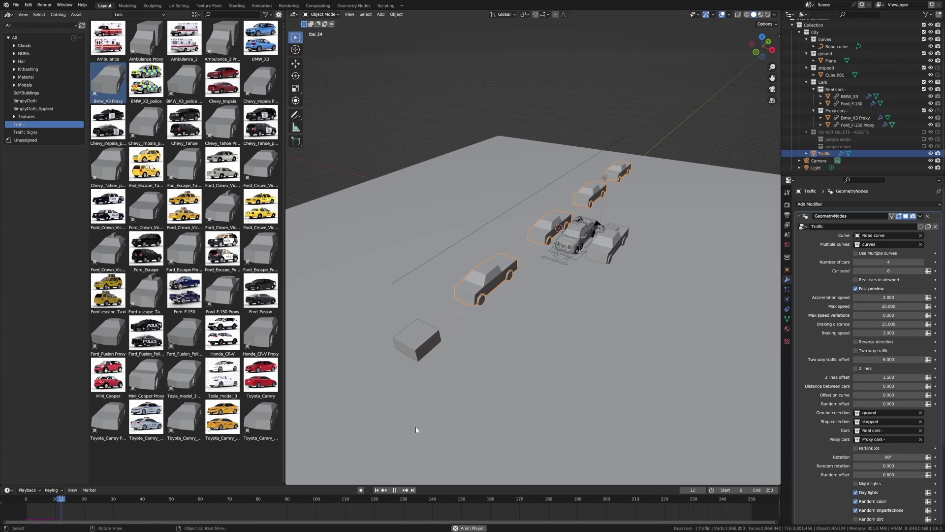
left_click(418, 333)
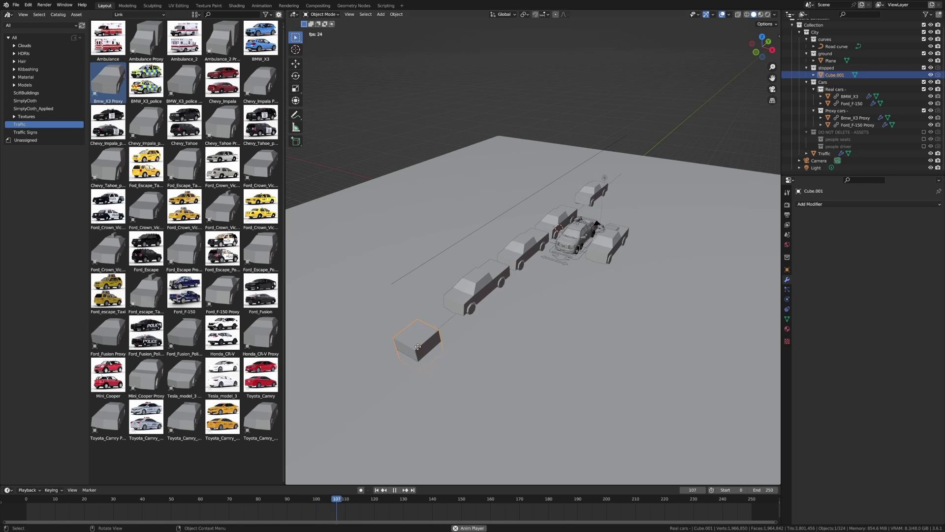
key("g")
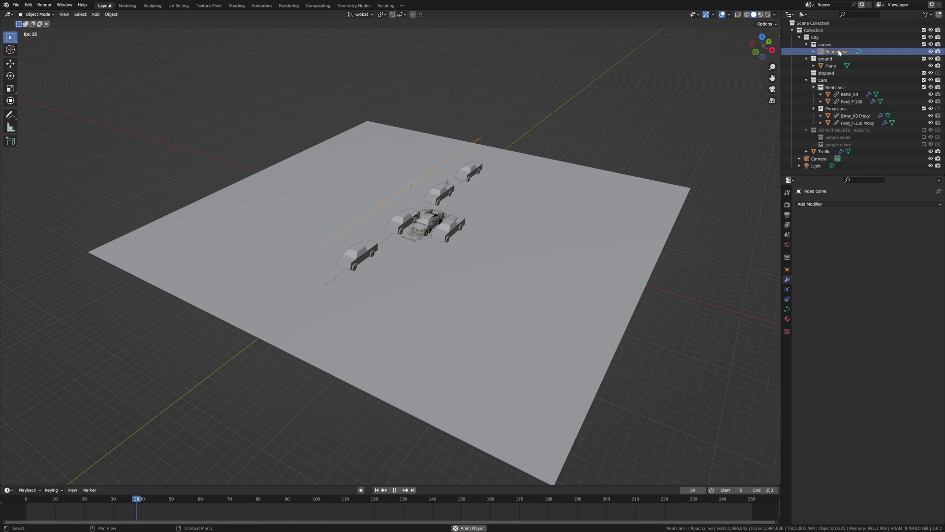
Extrude the Road curve's end point sideways into a bend in top view, and adjust the new point's angle and position
key("Tab")
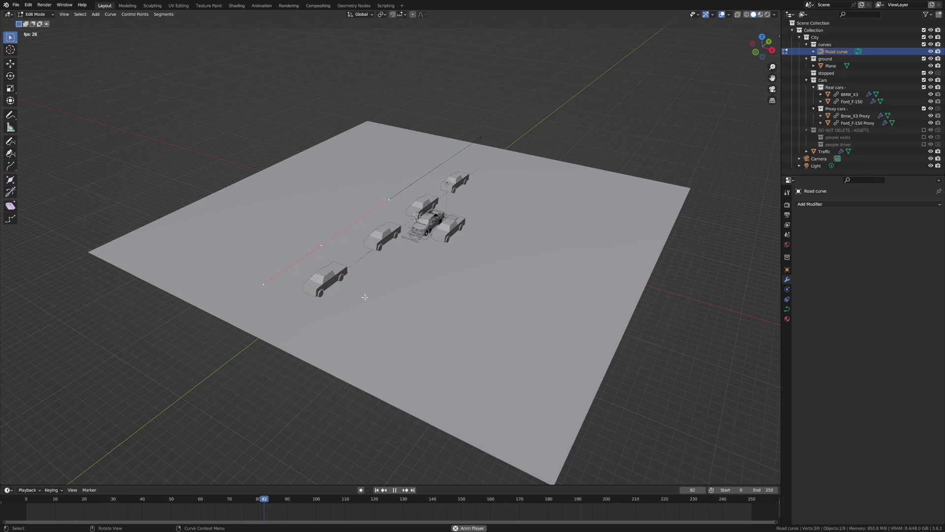
key("KP_7")
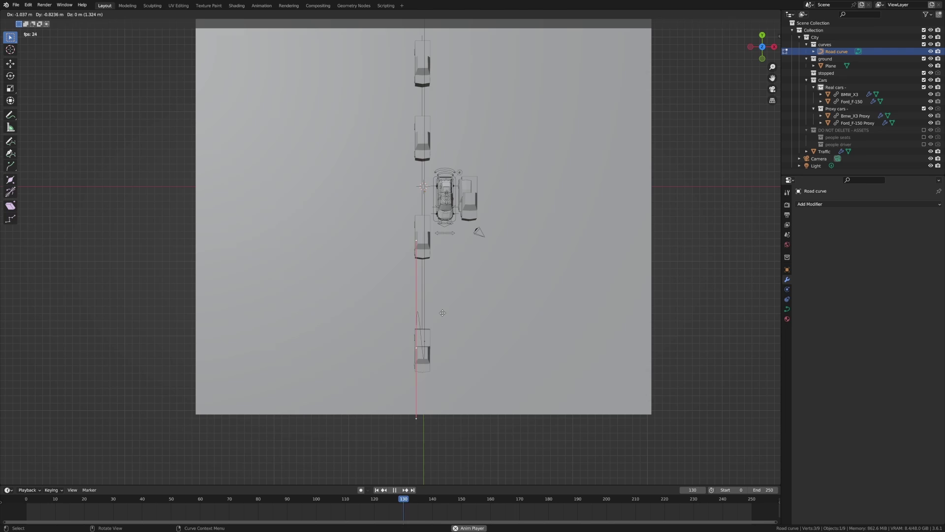
key("e")
left_click(307, 356)
key("r")
left_click(281, 465)
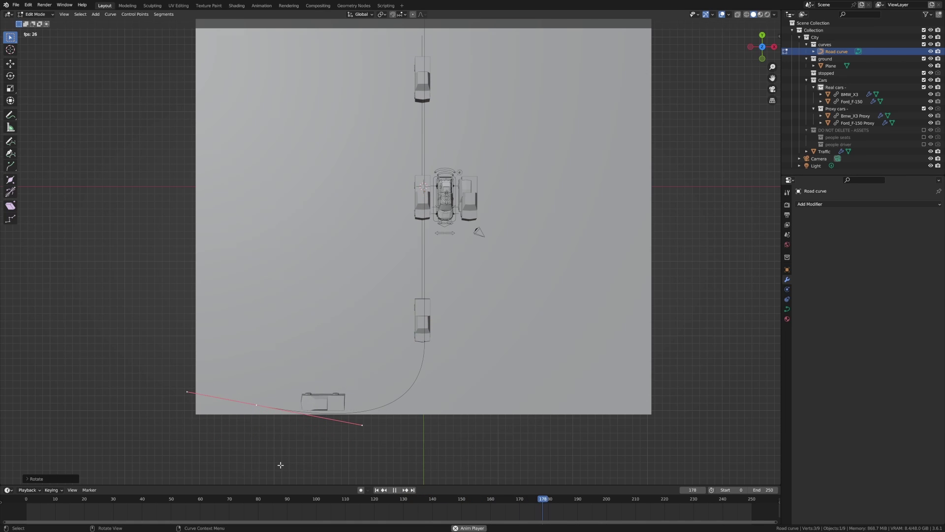
key("g")
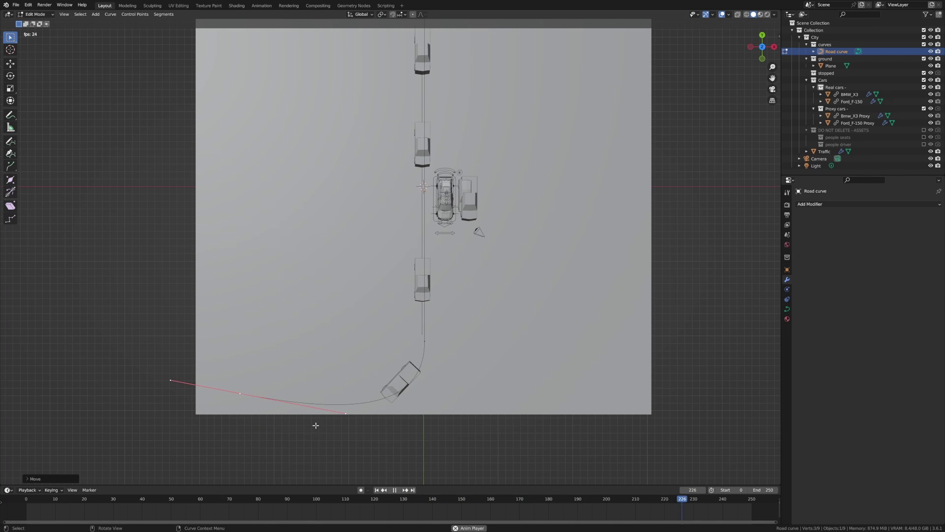
left_click(314, 428)
middle_click_drag(314, 429, 409, 195)
key("Tab")
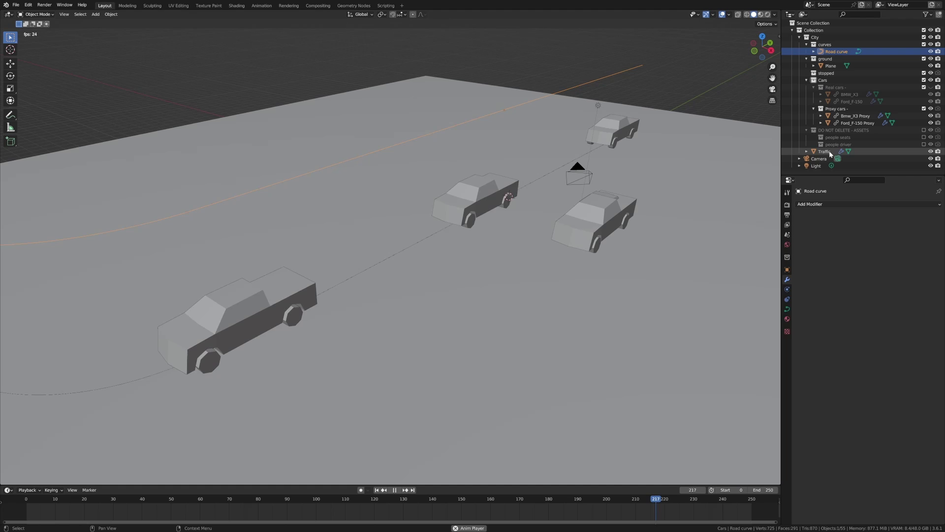
Enable Two way traffic in the Traffic object's geometry nodes modifier and replay the animation to inspect both directions
left_click(829, 153)
scroll(870, 335, "down", 2)
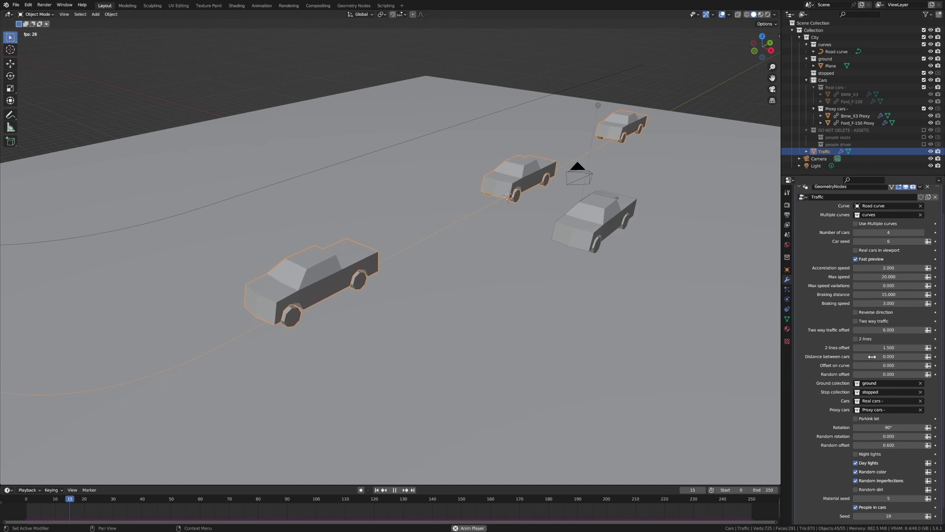
left_click(855, 321)
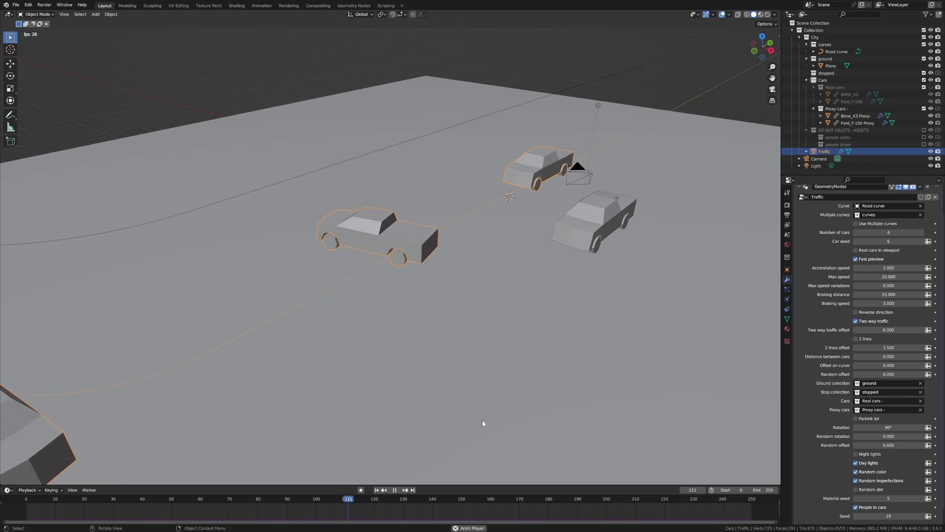
key("shift+Left")
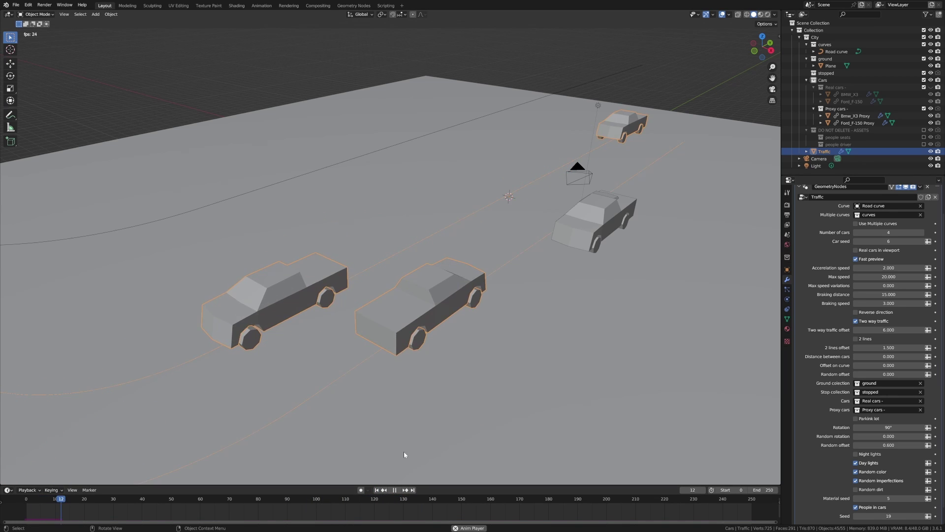
middle_click_drag(405, 450, 512, 320)
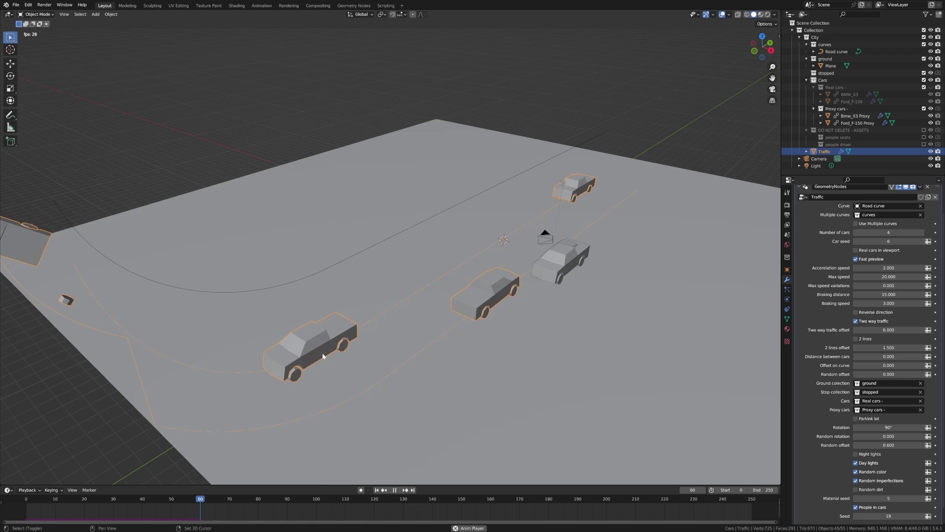
middle_click_drag(542, 278, 399, 301)
middle_click_drag(355, 249, 397, 312)
scroll(396, 312, "down", 3)
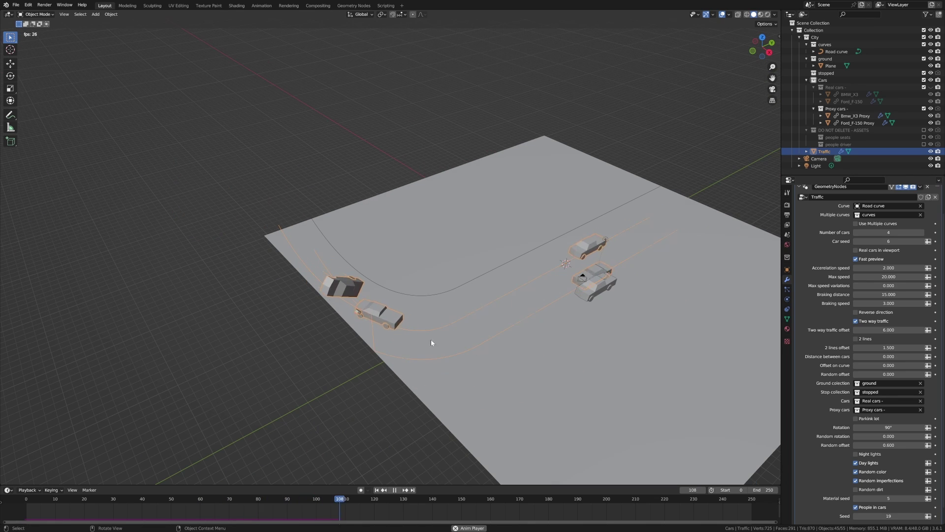
Scale the ground plane's mesh up to about 1.9 times in edit mode so it extends under the whole road bend
left_click(546, 385)
key("Tab")
key("s")
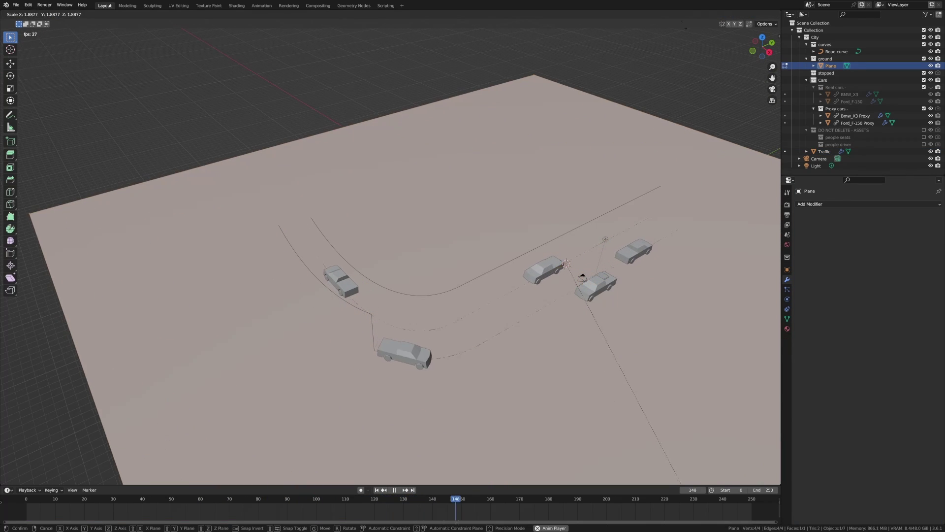
left_click(569, 3)
middle_click_drag(590, 244, 544, 240)
key("Tab")
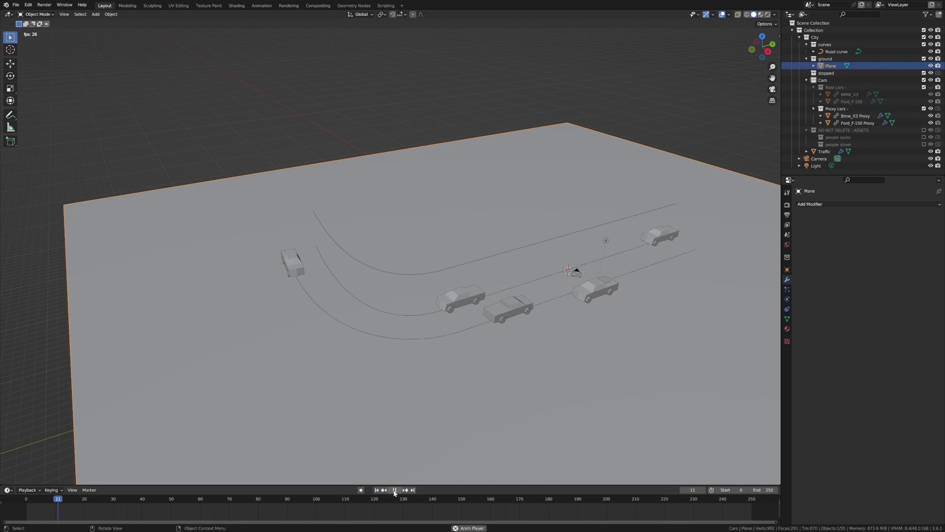
Enable 2 lines in the Traffic object's geometry nodes modifier
middle_click_drag(406, 369, 432, 338)
middle_click_drag(506, 291, 779, 187)
left_click(460, 297)
middle_click_drag(460, 297, 500, 318)
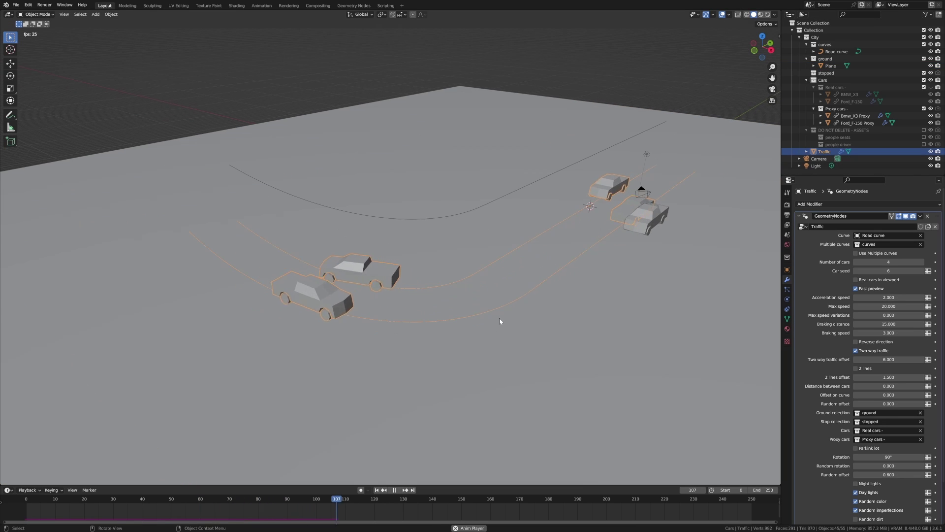
left_click(855, 368)
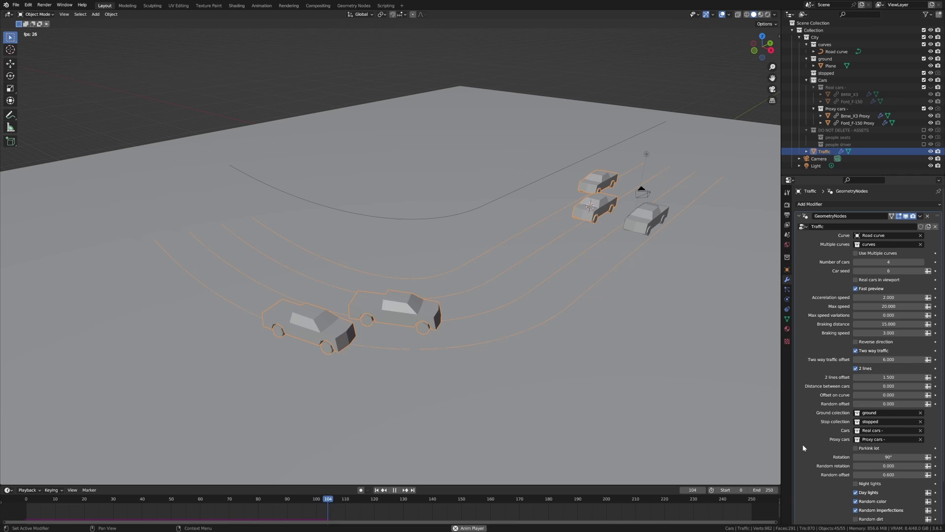
Increase the Traffic modifier's Number of cars to 12
left_click(922, 262)
left_click(922, 263)
left_click(922, 262)
left_click(922, 263)
left_click(922, 262)
left_click(922, 262)
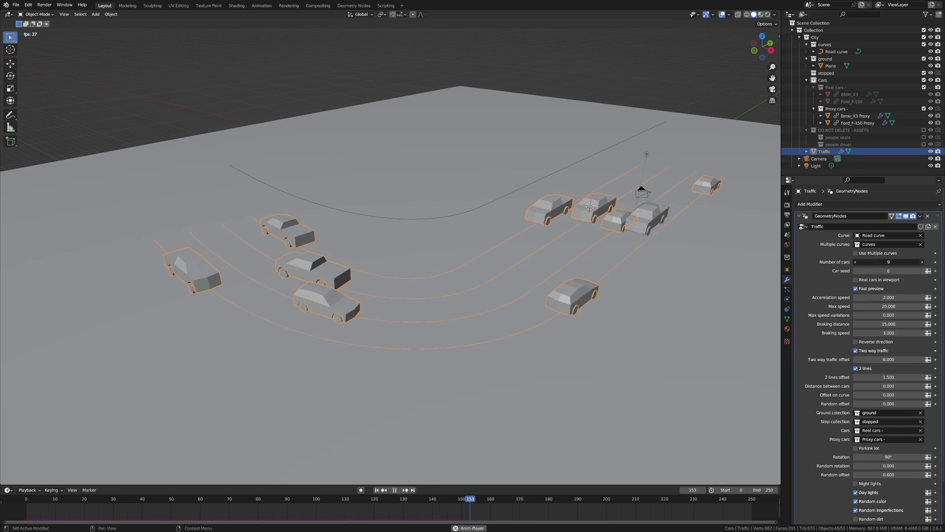
left_click(923, 262)
left_click(922, 263)
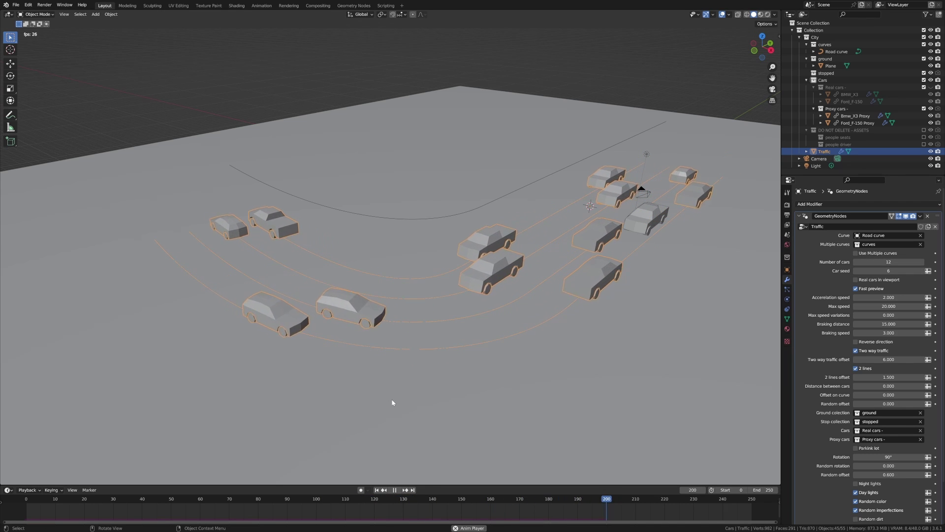
Hide the source proxy cars from the viewport and select the Traffic object
left_click(656, 219)
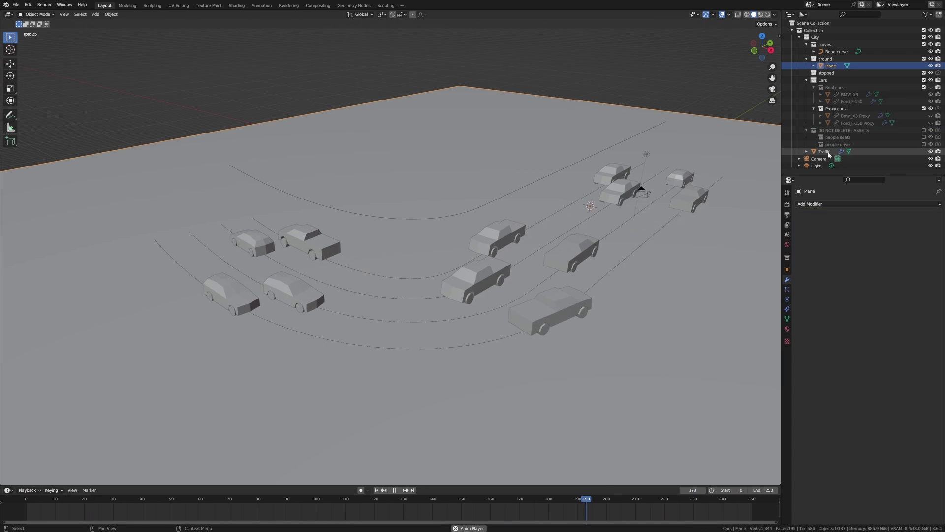
left_click(824, 151)
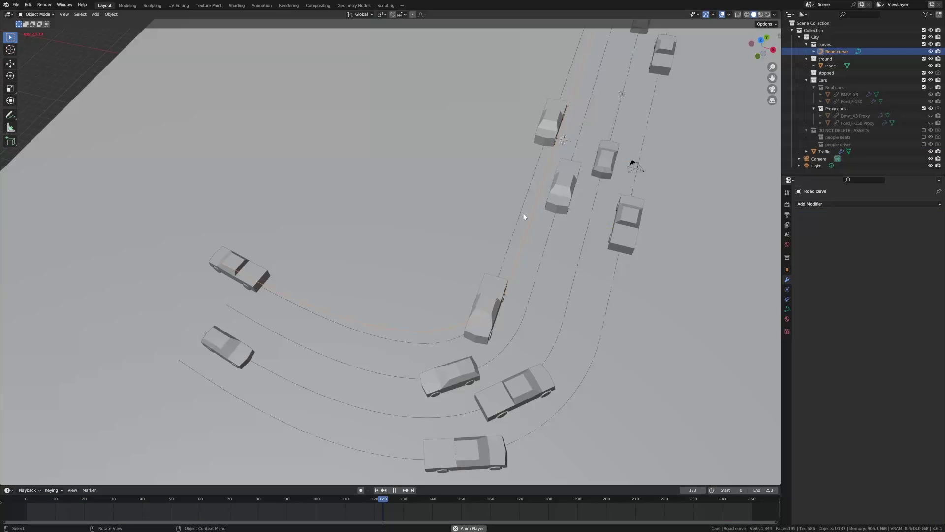
Duplicate the Road curve in top view and move the copy along X to the outer side of the existing lanes
key("KP_7")
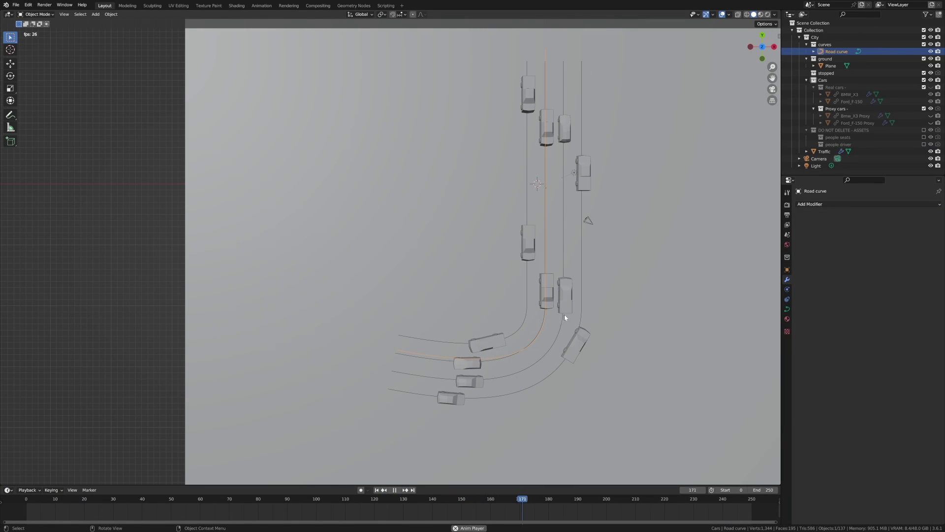
key("shift+d")
left_click(560, 318)
middle_click_drag(587, 339, 512, 320, "shift")
key("shift+Left")
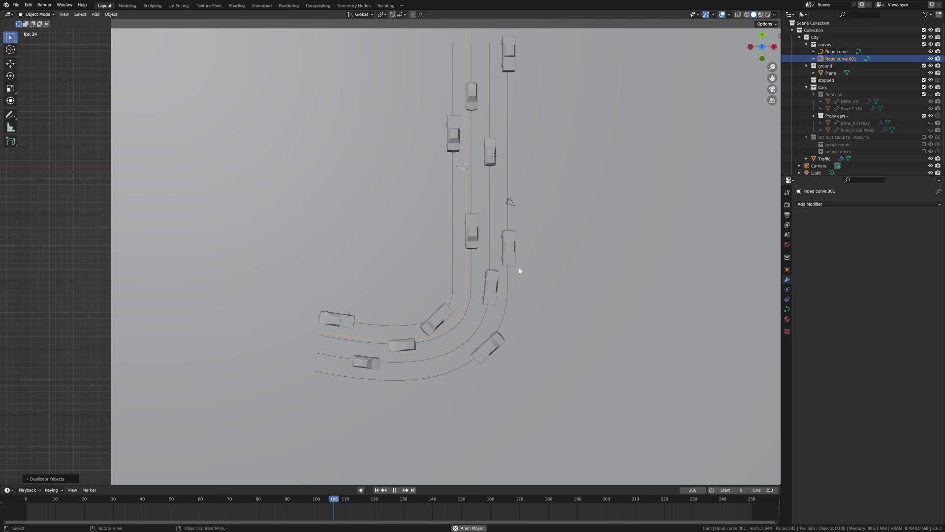
left_click_drag(466, 268, 615, 271)
Reposition the duplicated road curve's end control point in edit mode to reshape its bend, and inspect traffic on both roads
middle_click_drag(615, 271, 524, 334)
key("Tab")
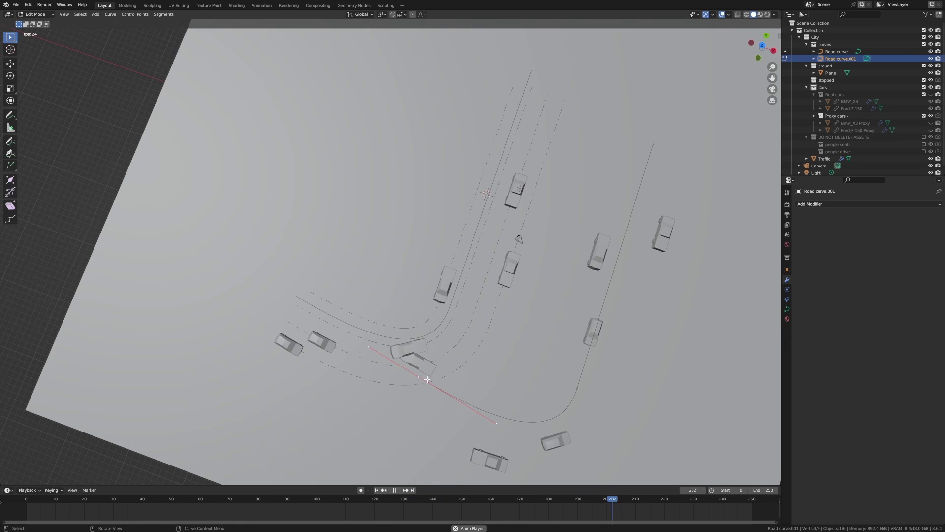
key("KP_7")
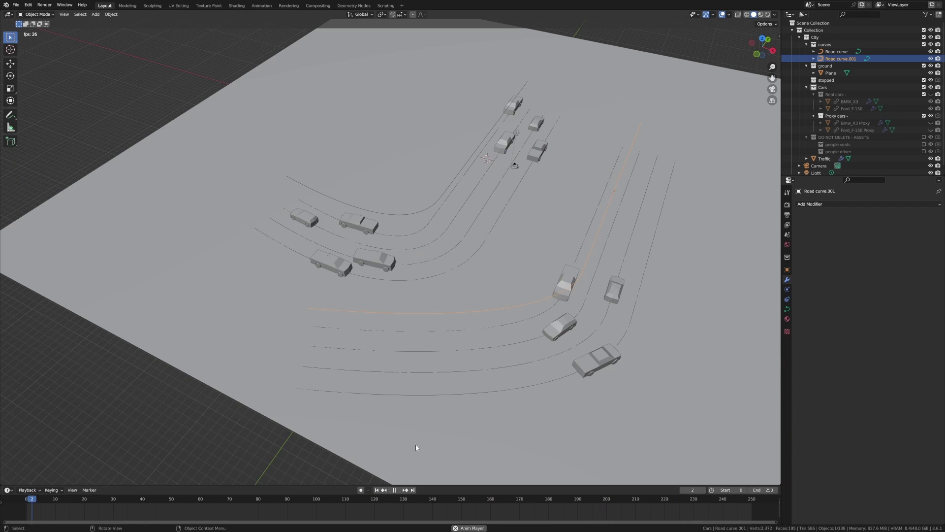
middle_click_drag(415, 445, 468, 361)
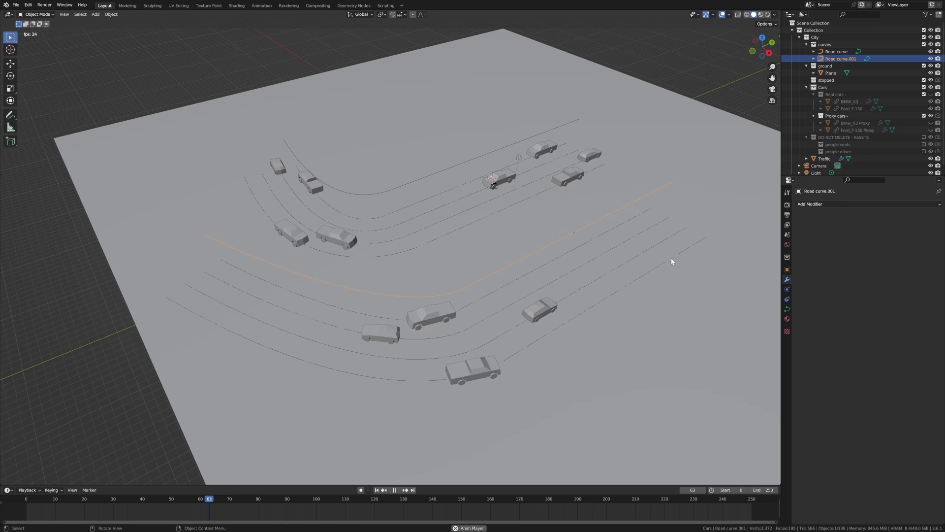